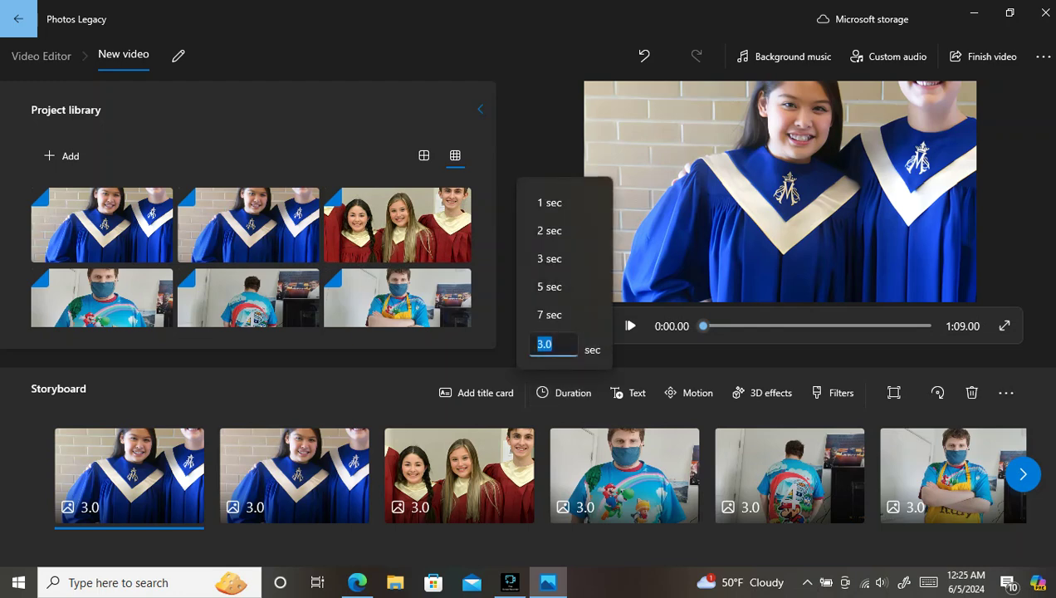
# Set the duration of the first storyboard photo to 7 seconds
pyautogui.press('BackSpace')
pyautogui.write('7')
pyautogui.press('Return')
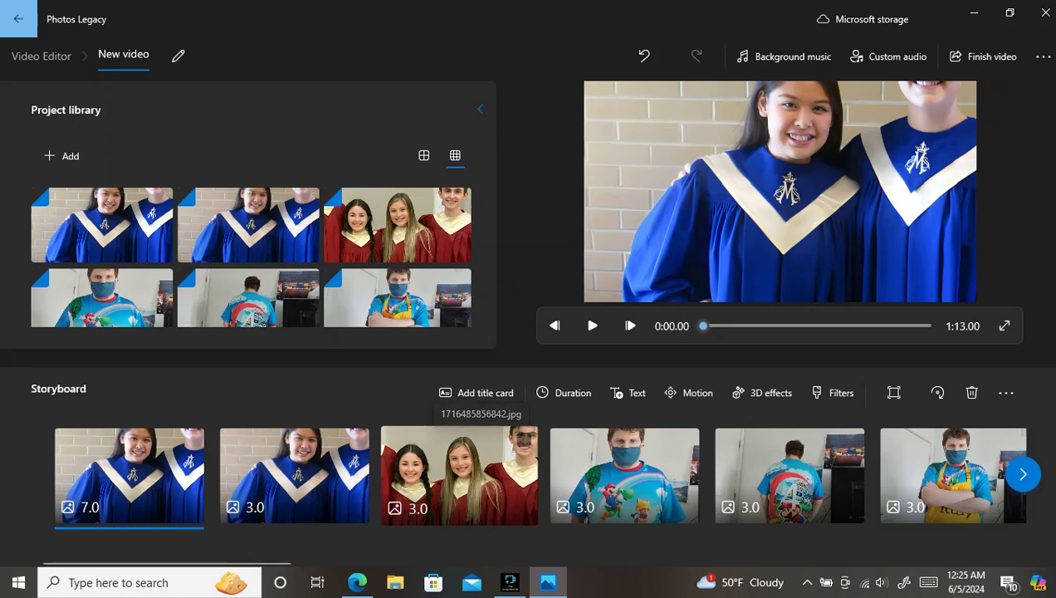
# Set the duration of the third storyboard photo, the group in red robes, to 7 seconds
pyautogui.click(459, 469)
pyautogui.click(563, 392)
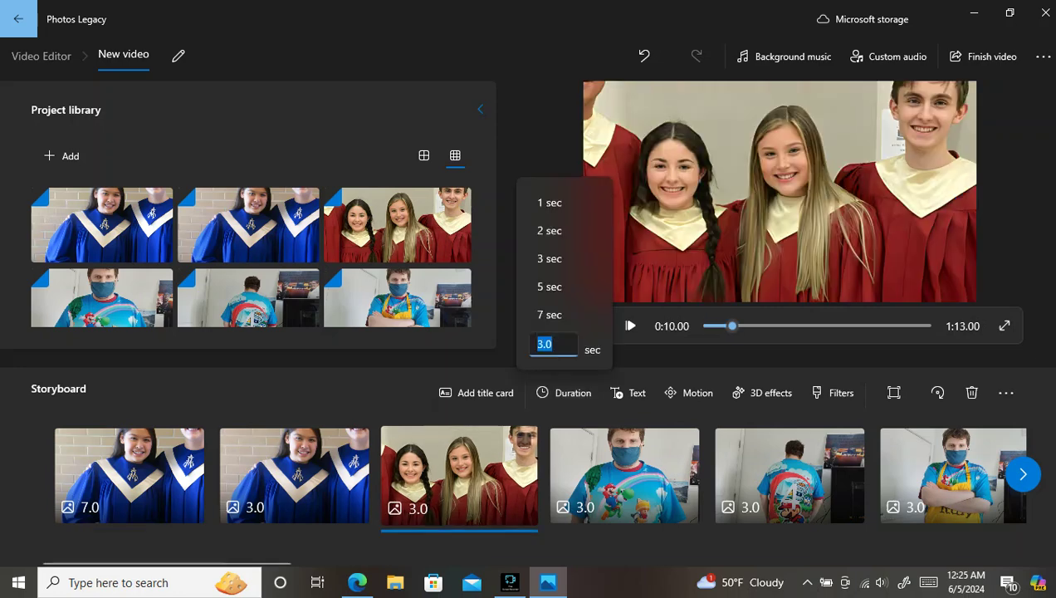
pyautogui.press('BackSpace')
pyautogui.write('7')
pyautogui.press('Return')
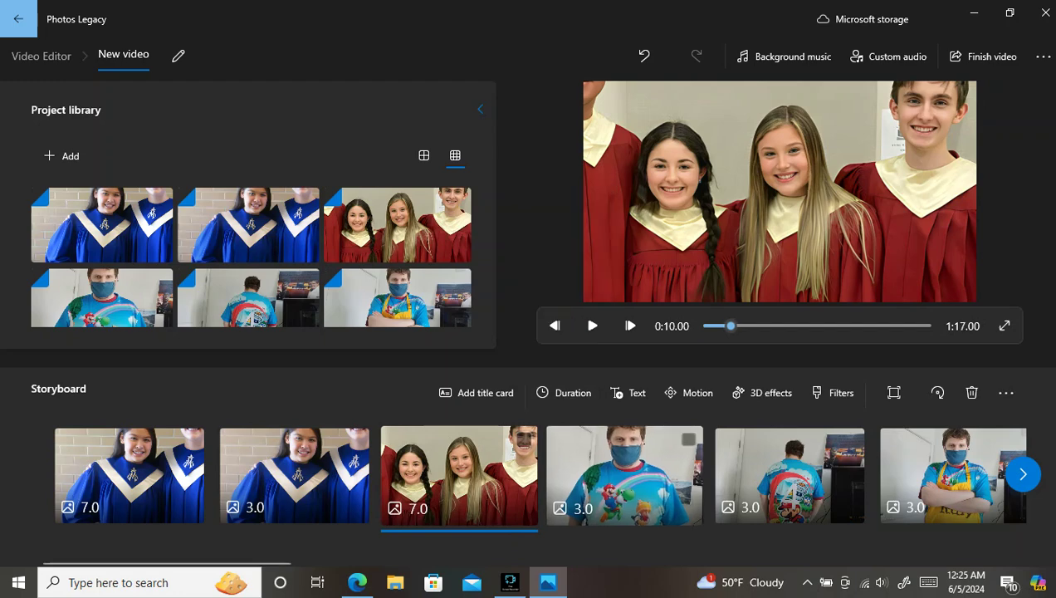
# Set the duration of the fourth storyboard photo, the front view of the blue Mario shirt, to 7 seconds
pyautogui.click(624, 473)
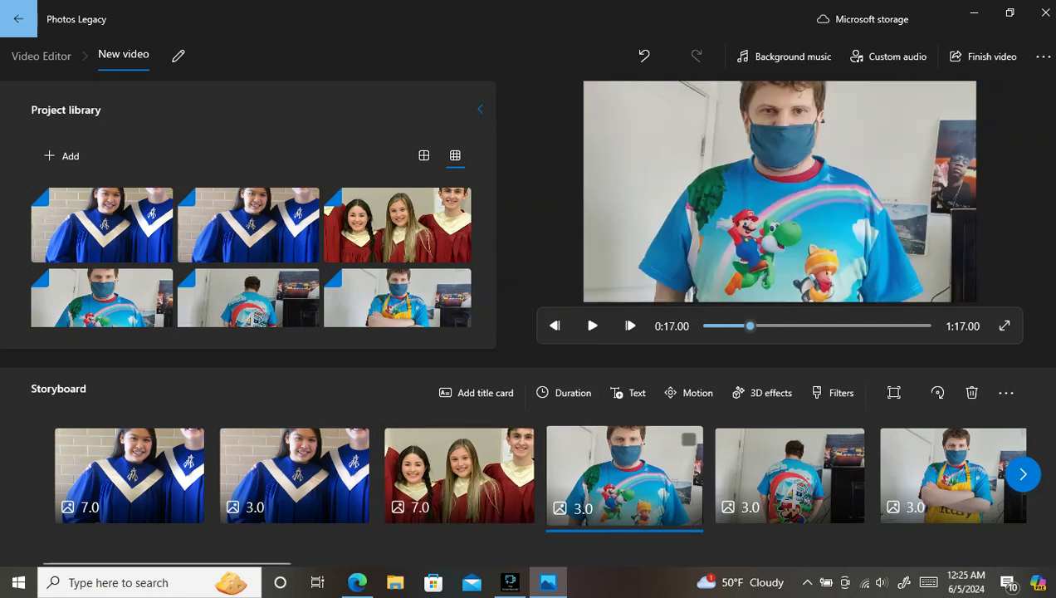
pyautogui.click(564, 393)
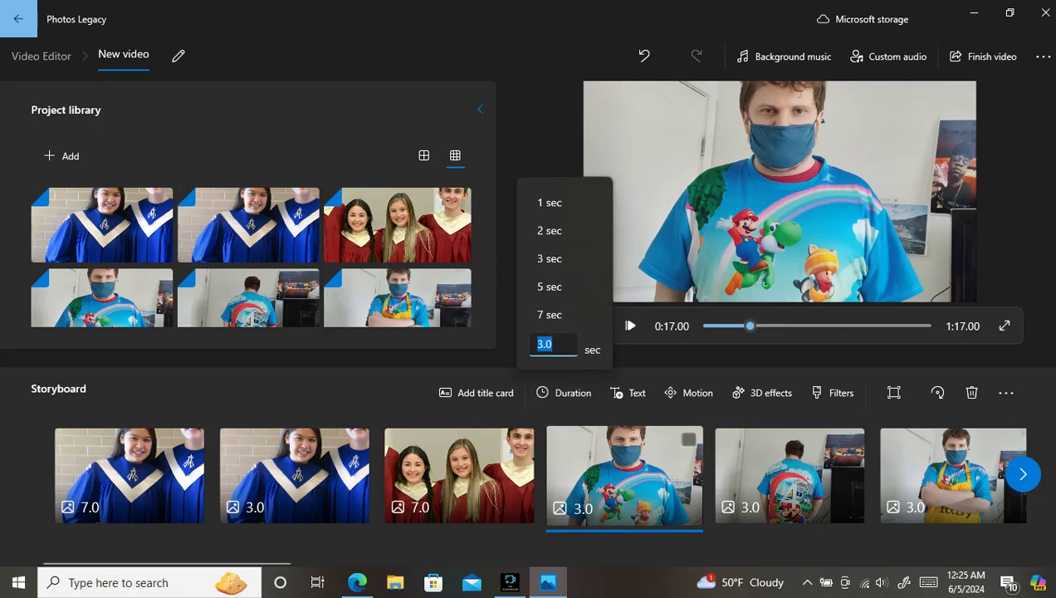
pyautogui.write('7')
pyautogui.press('Return')
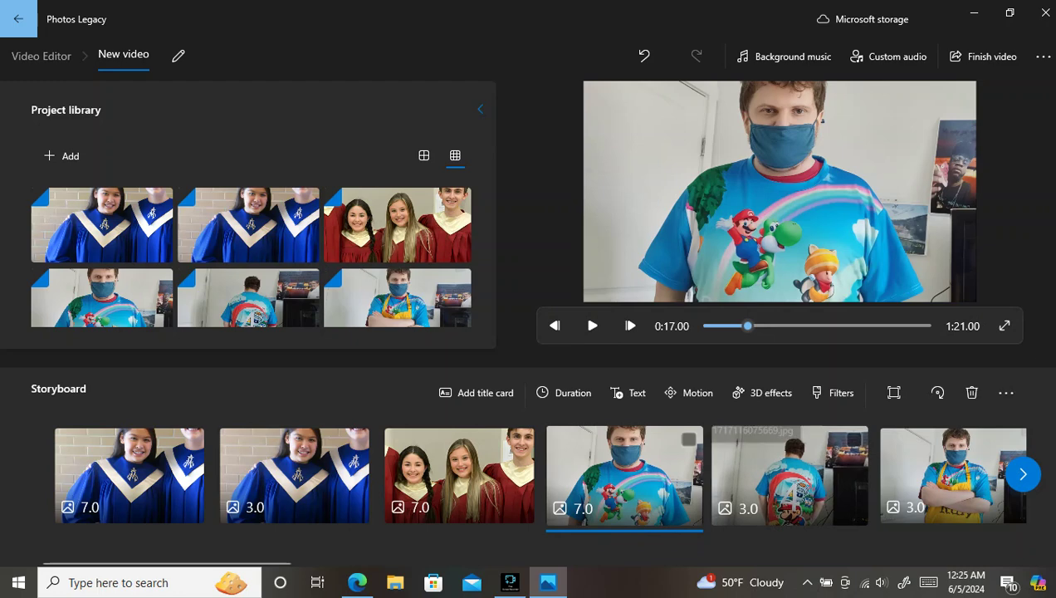
# Select the back-view Mario shirt photo, the first reporter photo and the four airport photos following it in the storyboard
pyautogui.click(788, 473)
pyautogui.click(789, 473)
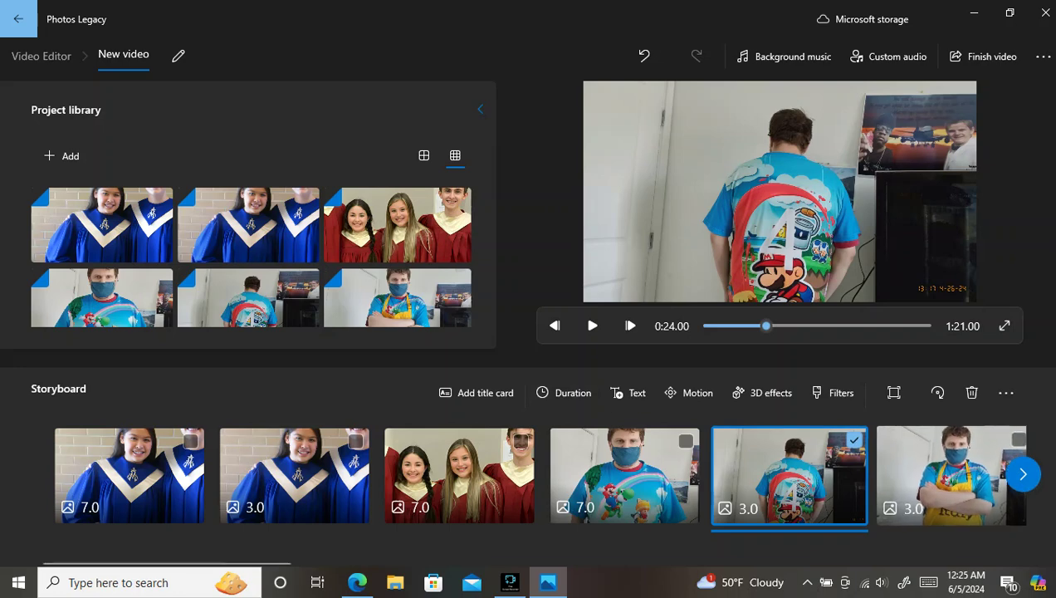
pyautogui.click(953, 473)
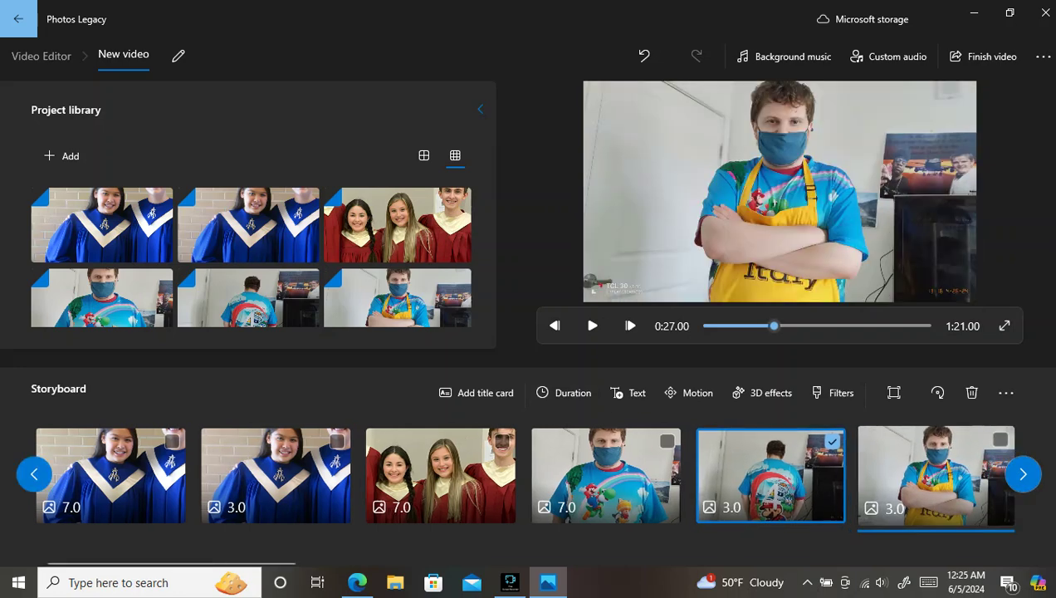
pyautogui.click(1023, 473)
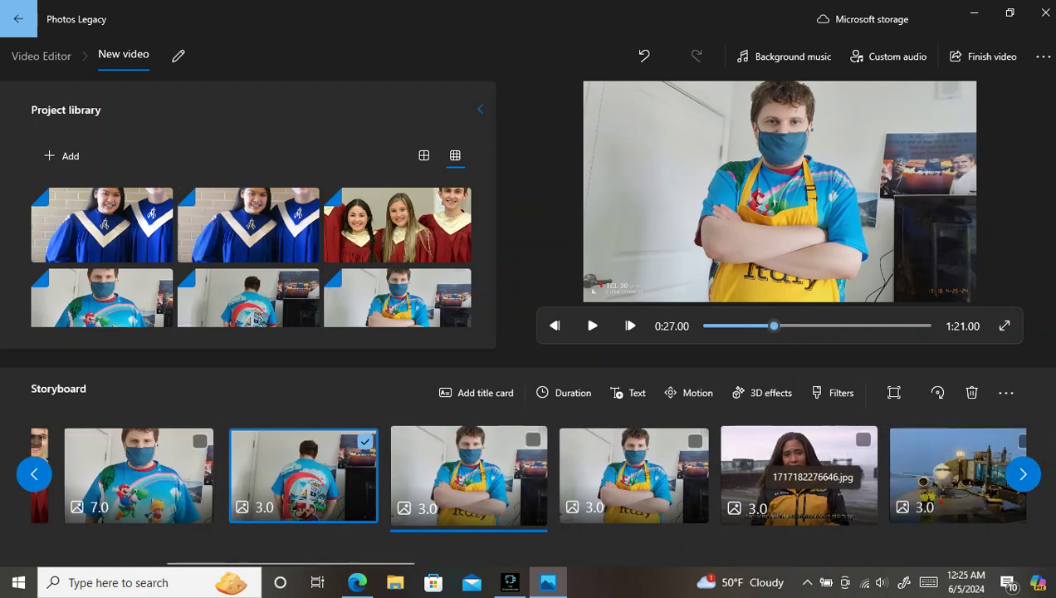
pyautogui.click(792, 469)
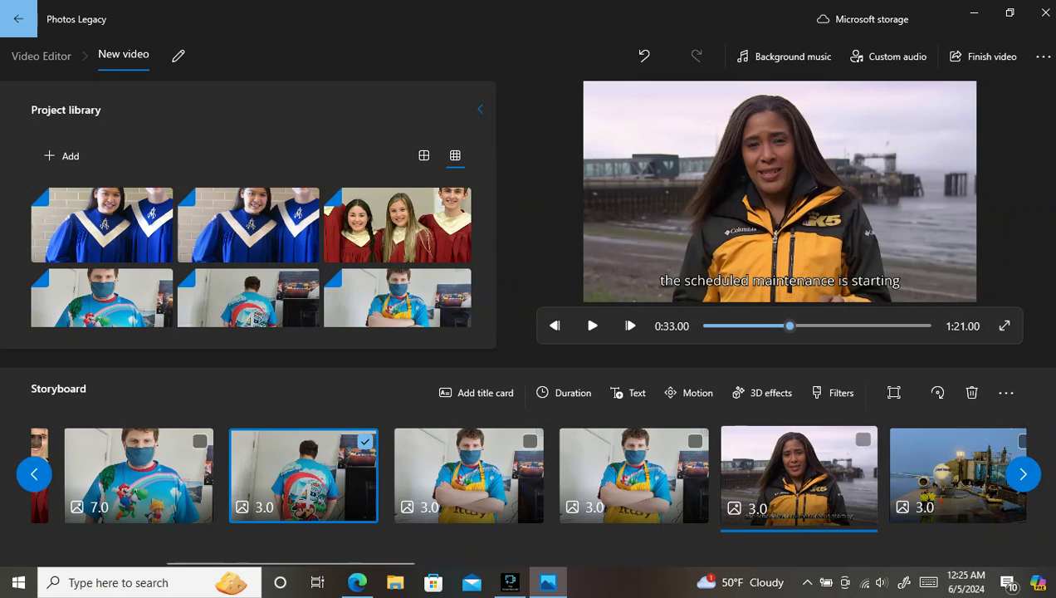
pyautogui.click(864, 439)
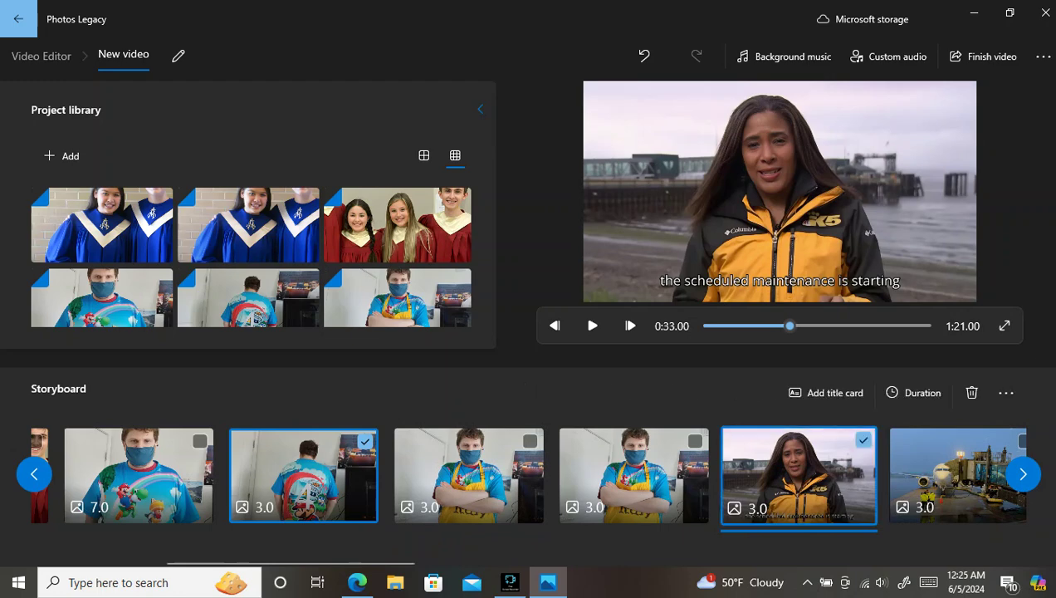
pyautogui.click(1023, 438)
pyautogui.click(1023, 473)
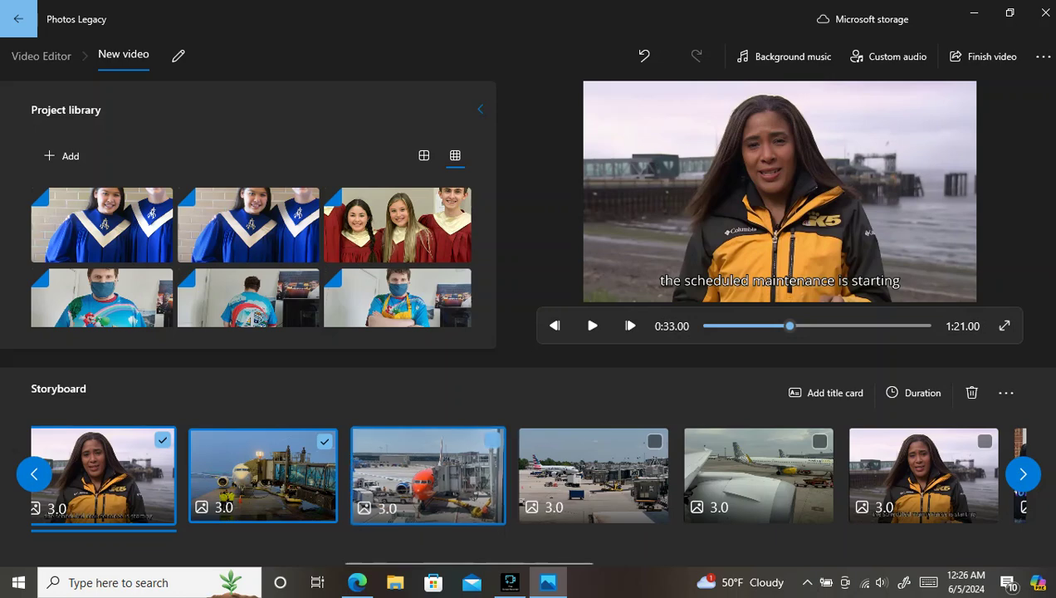
pyautogui.click(492, 440)
pyautogui.click(658, 439)
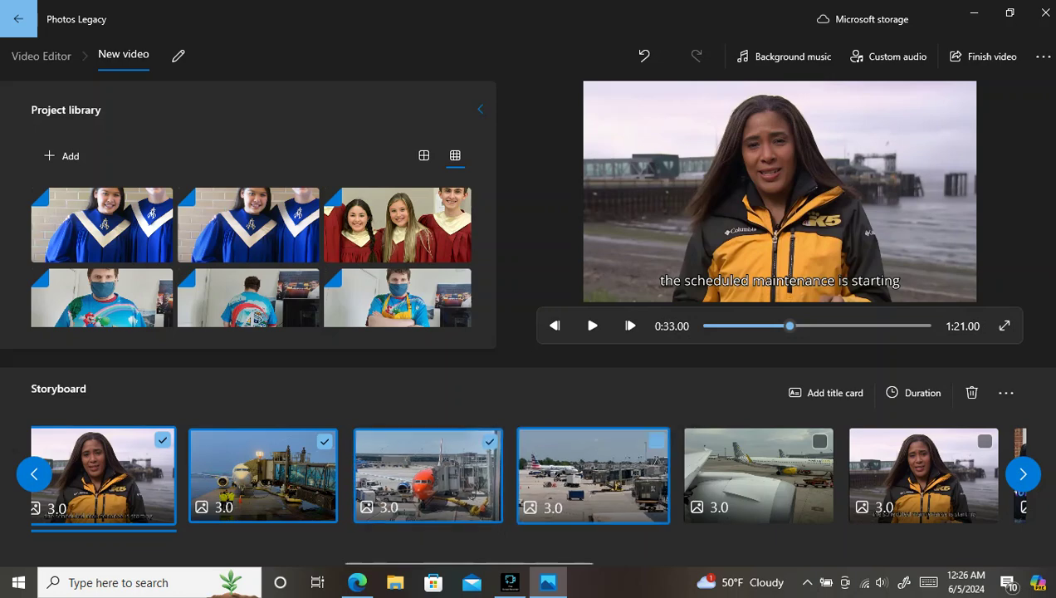
pyautogui.click(822, 440)
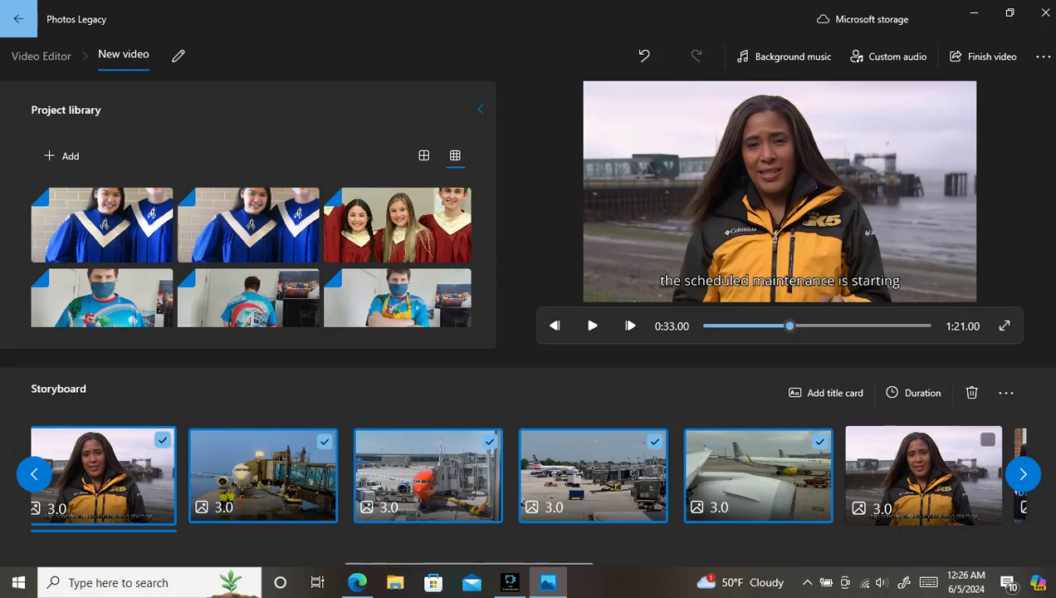
# Skip the second reporter photo and add the next seven storyboard photos to the selection, through the woman in sunglasses with a camera
pyautogui.scroll(-1, 921, 474)
pyautogui.scroll(-2, 789, 473)
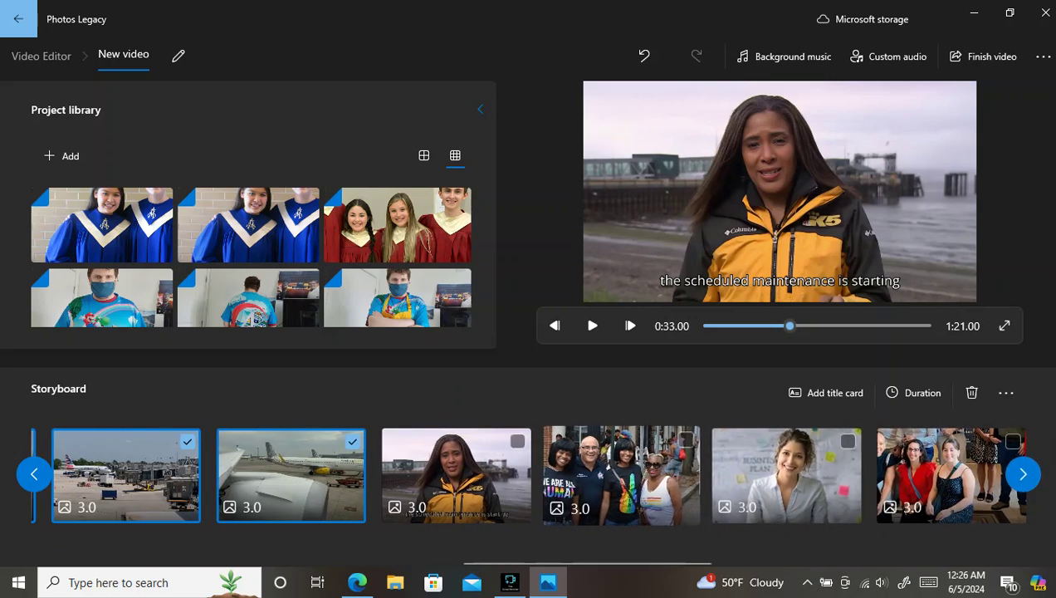
pyautogui.click(621, 473)
pyautogui.click(850, 439)
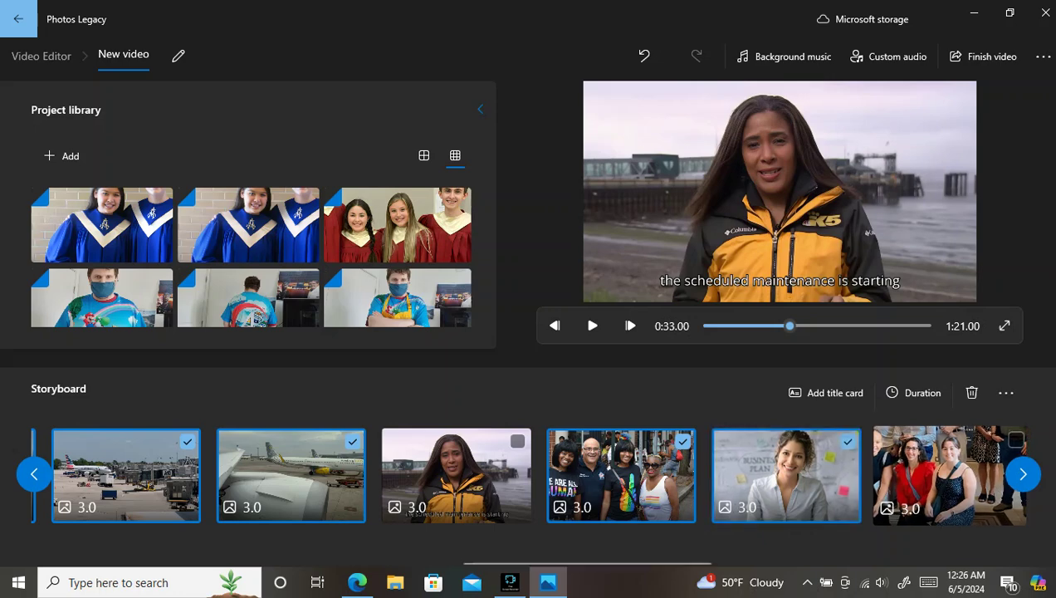
pyautogui.click(1014, 439)
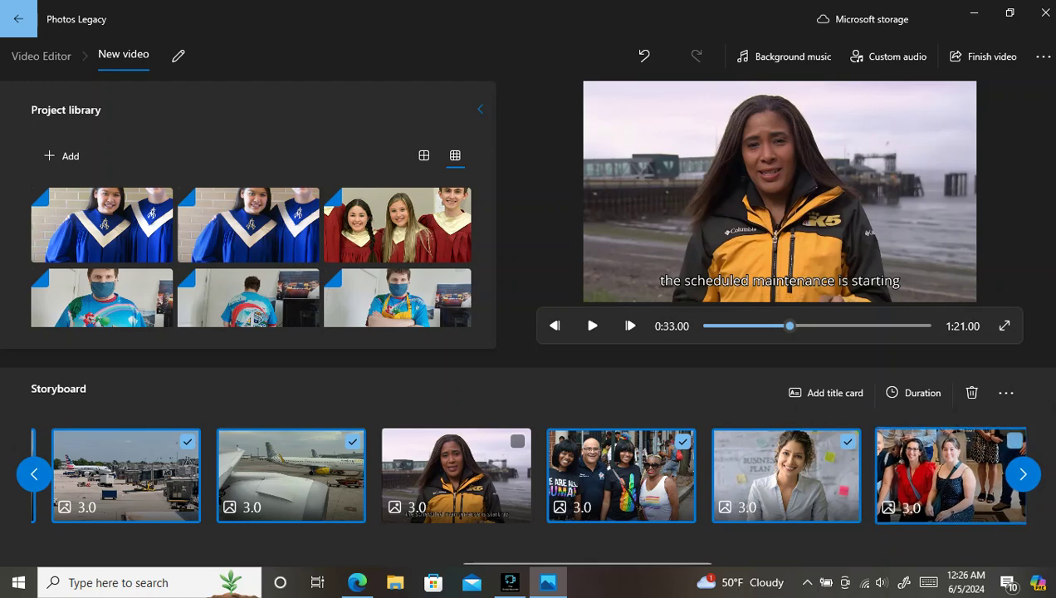
pyautogui.scroll(-5, 533, 474)
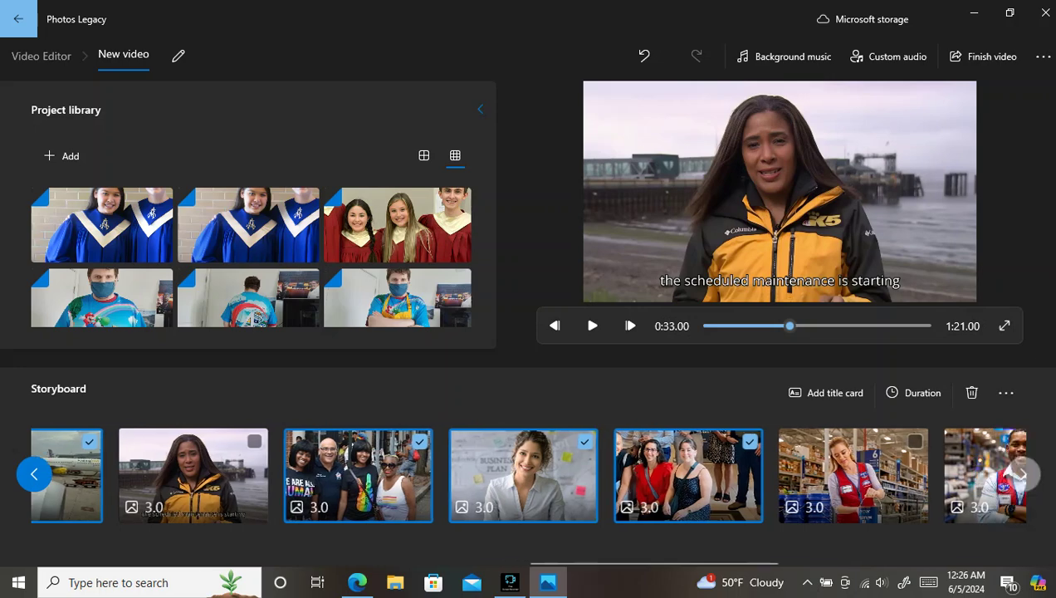
pyautogui.click(479, 440)
pyautogui.click(645, 441)
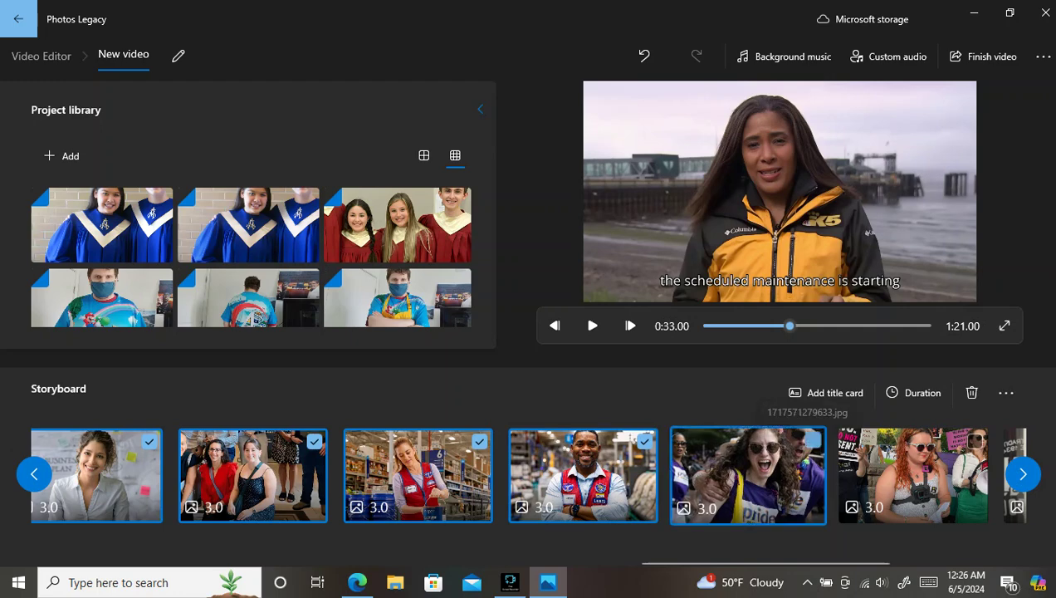
pyautogui.click(809, 441)
pyautogui.click(977, 441)
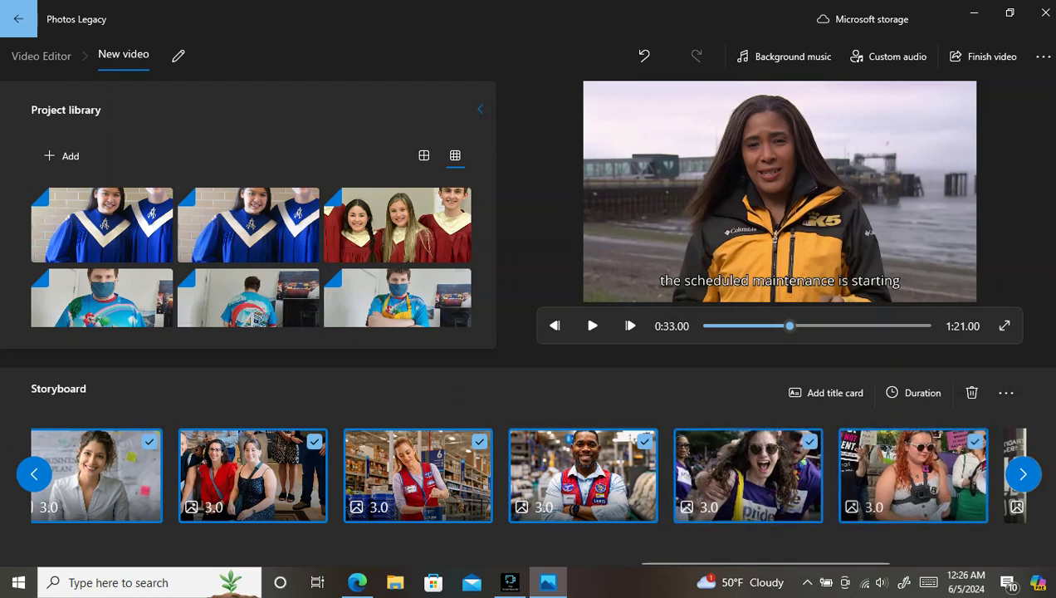
# Add the last three storyboard photos to the selection and set the duration of all selected photos to 7 seconds
pyautogui.click(1022, 473)
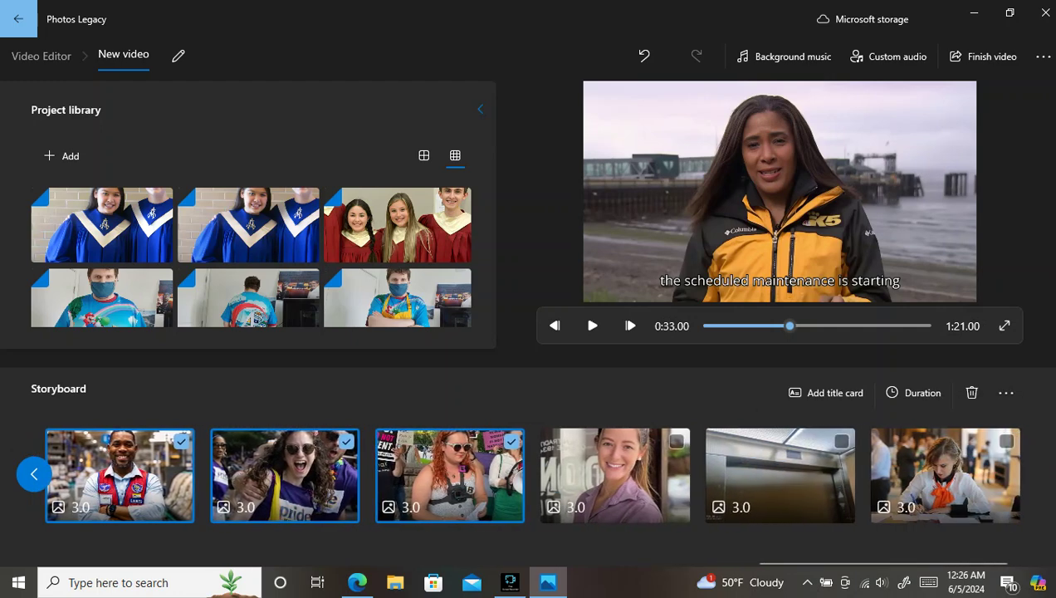
pyautogui.click(677, 441)
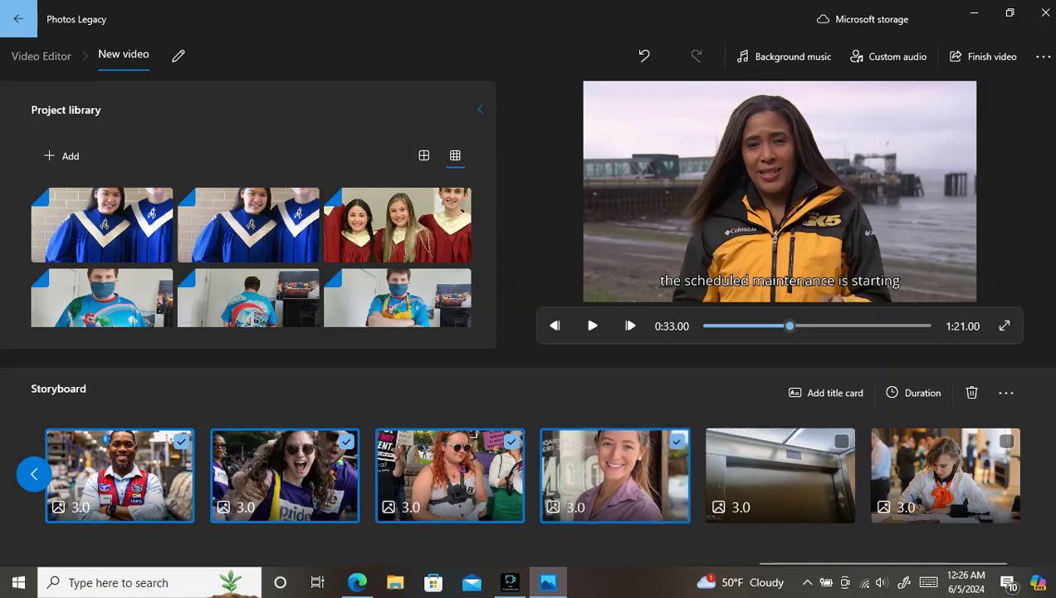
pyautogui.click(842, 441)
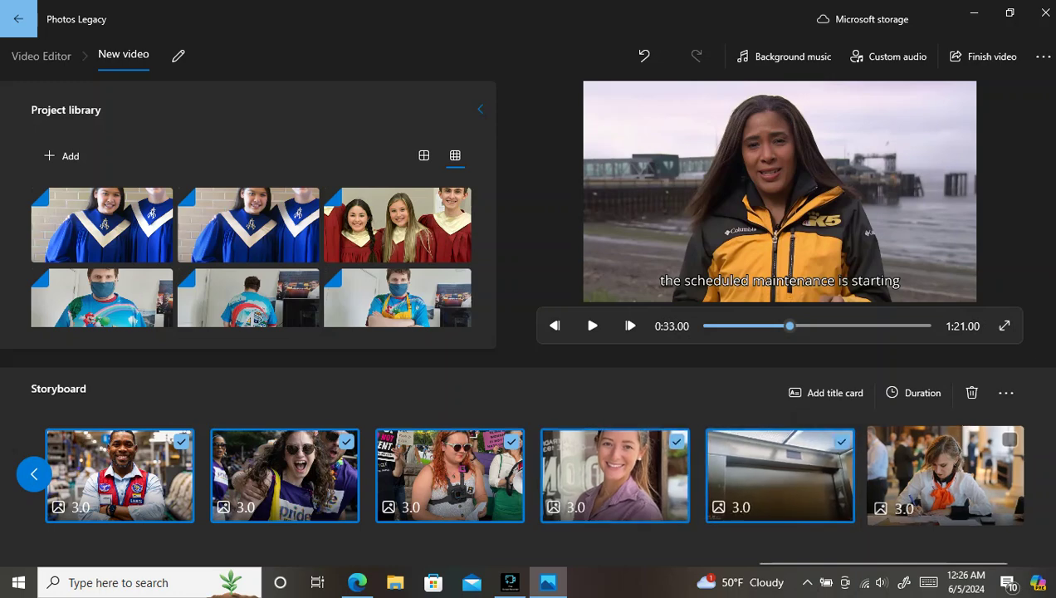
pyautogui.click(1009, 439)
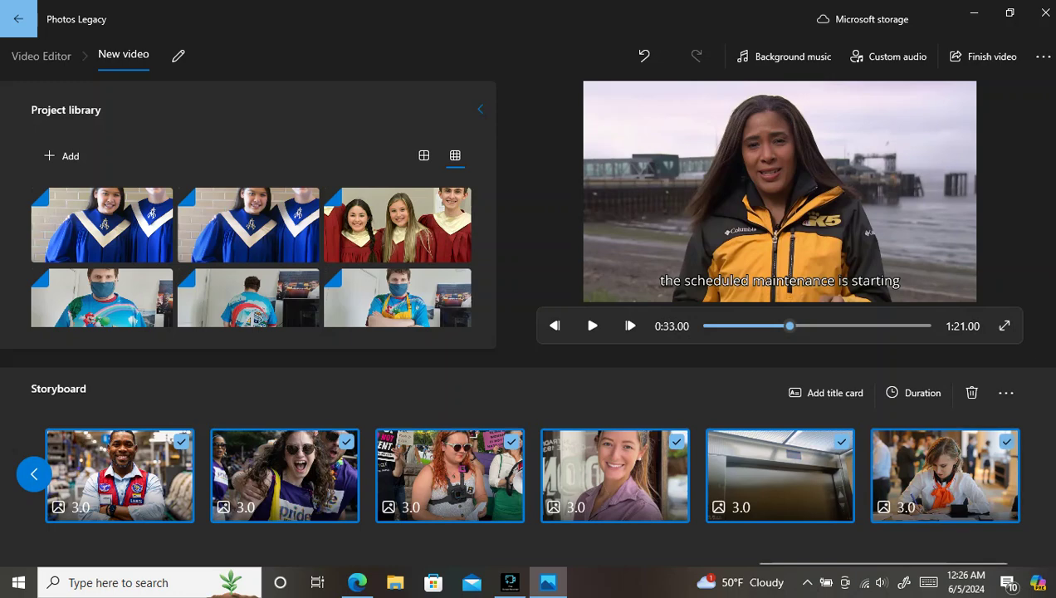
pyautogui.click(913, 392)
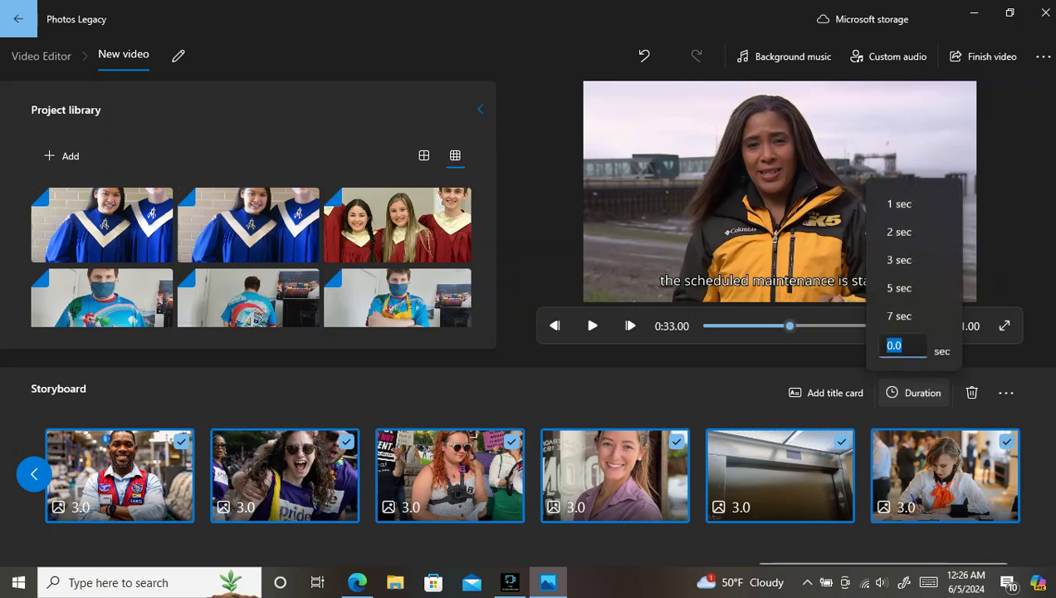
pyautogui.write('7')
pyautogui.press('Return')
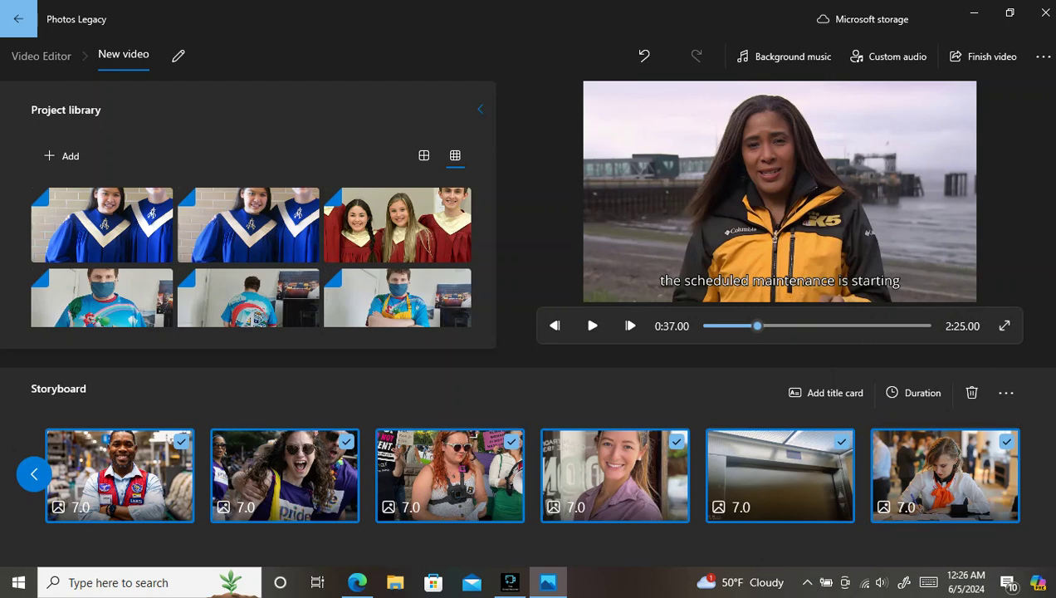
# Export the video at High 1080p with hardware-accelerated encoding, saving it in Pictures as "New video"
pyautogui.click(984, 56)
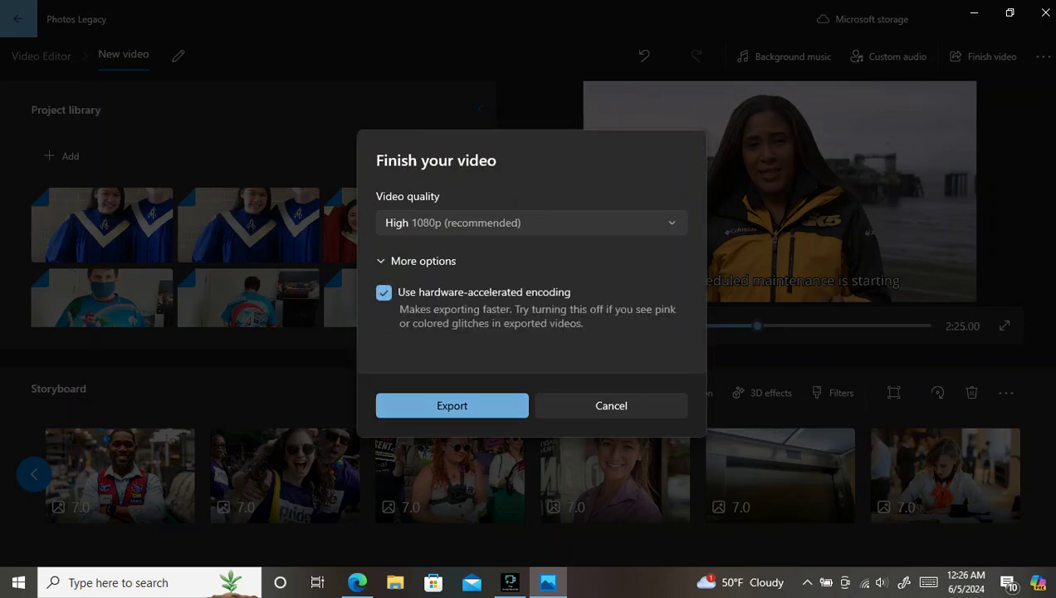
pyautogui.click(465, 400)
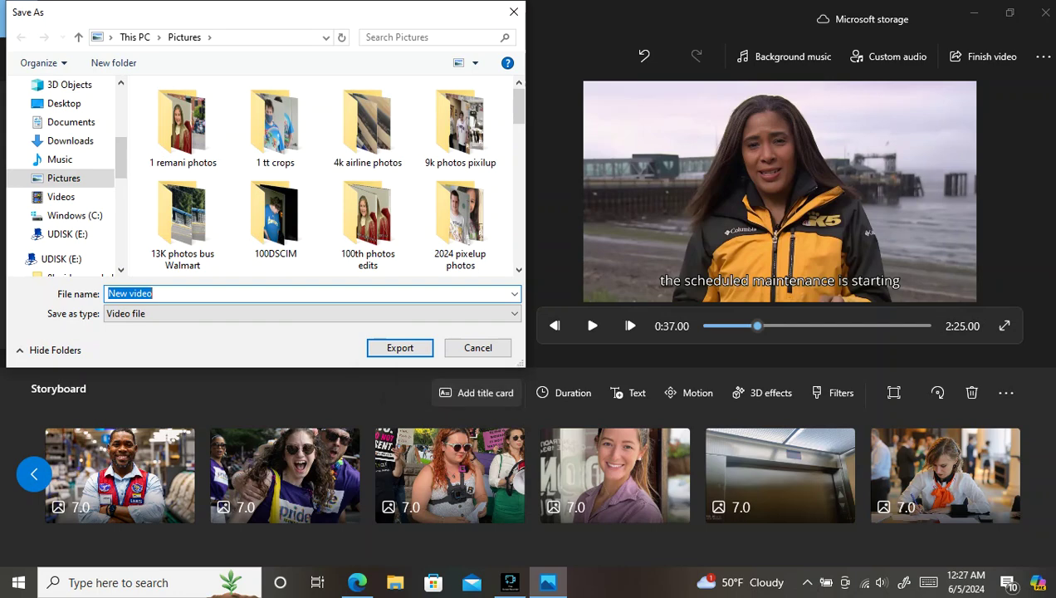
pyautogui.press('Return')
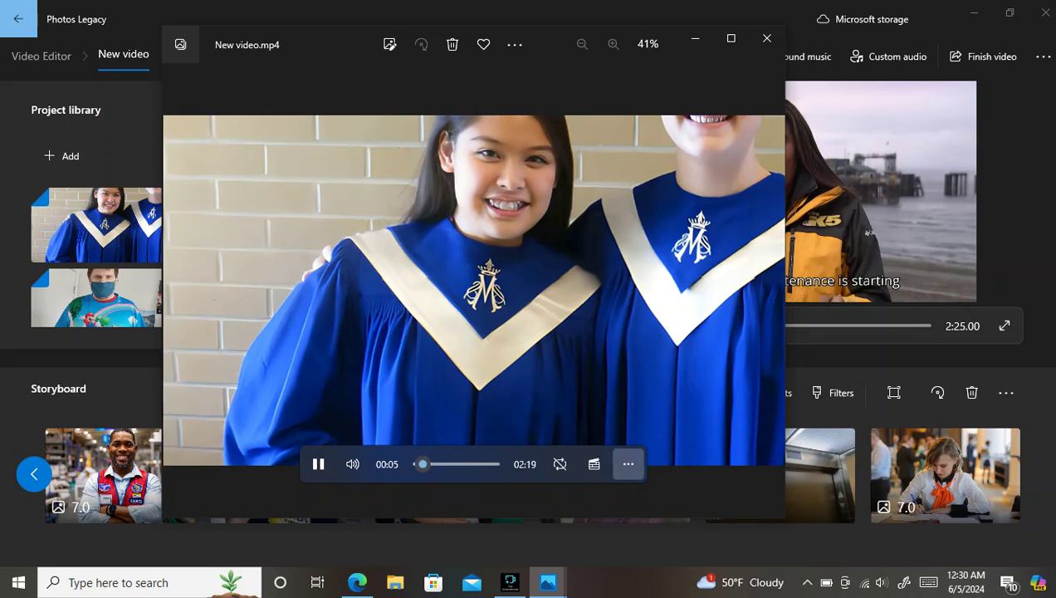
# View the additional playback options for New video.mp4, dismiss them and close the video player
pyautogui.click(628, 464)
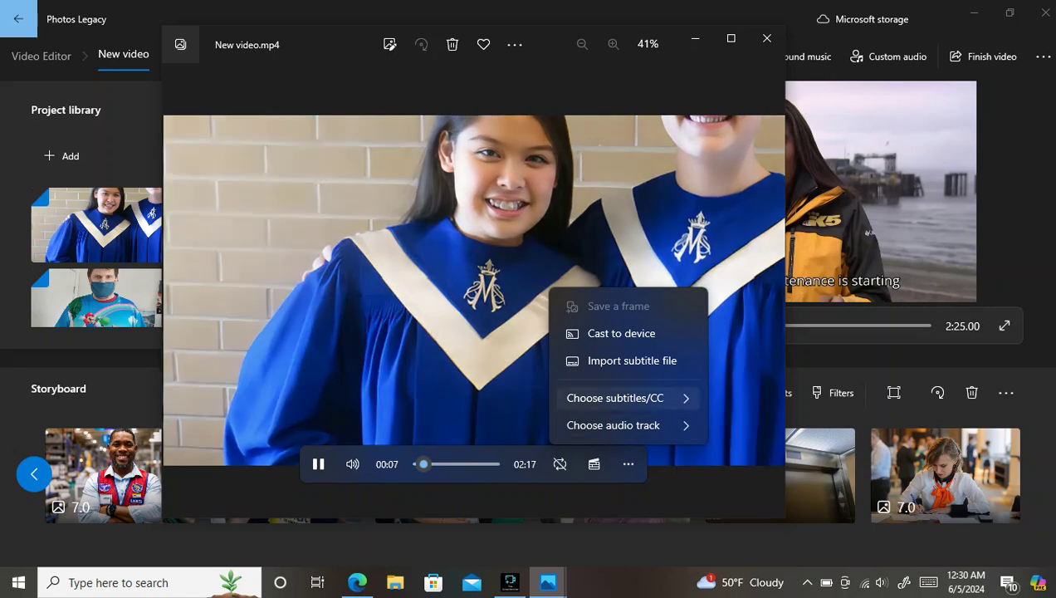
pyautogui.press('Escape')
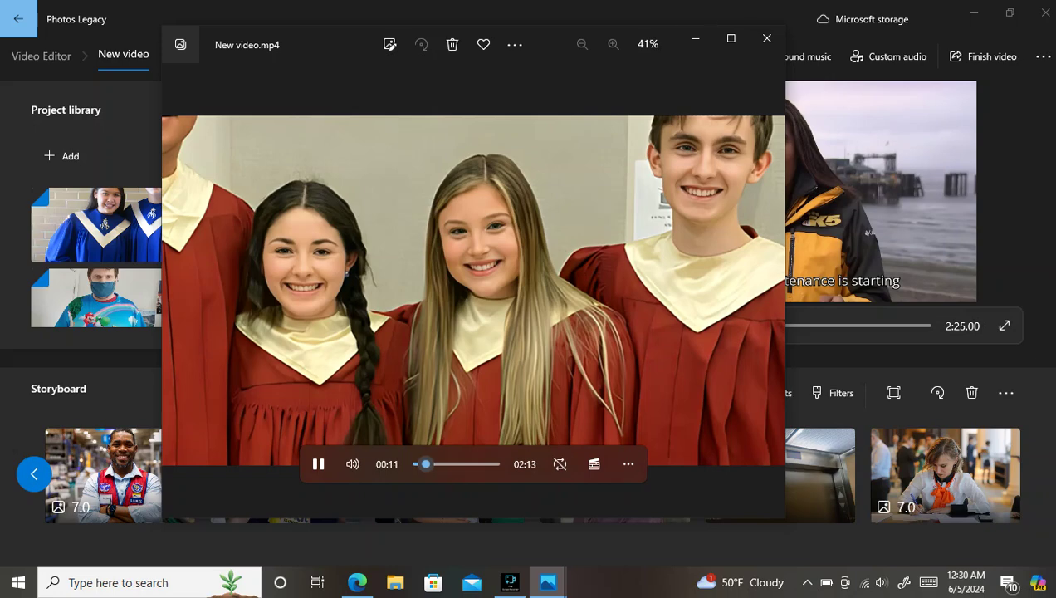
pyautogui.click(766, 38)
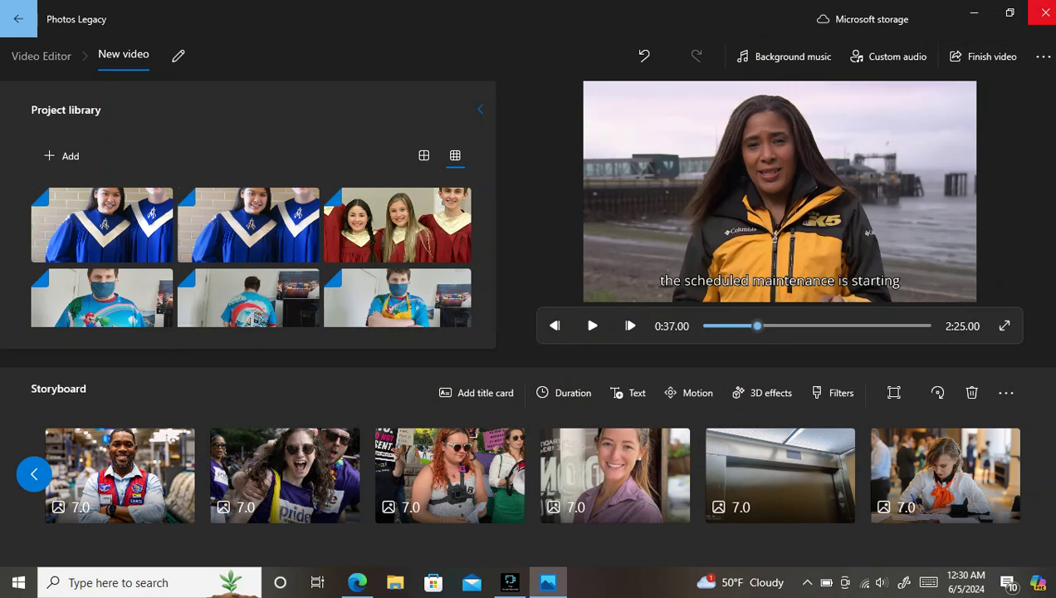
# Close the video editor window and return to the desktop
pyautogui.click(974, 12)
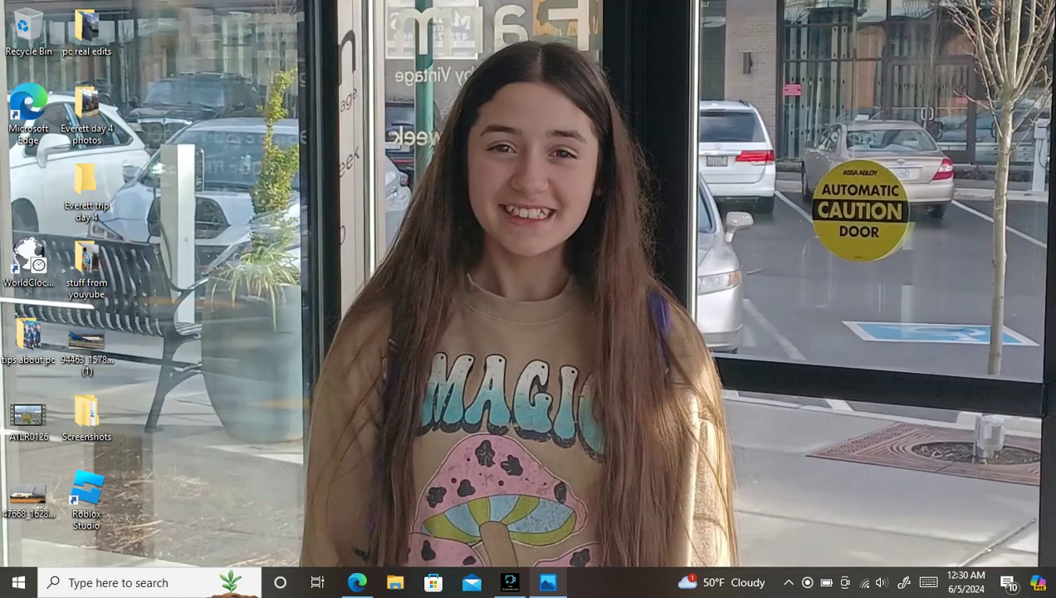
pyautogui.click(548, 581)
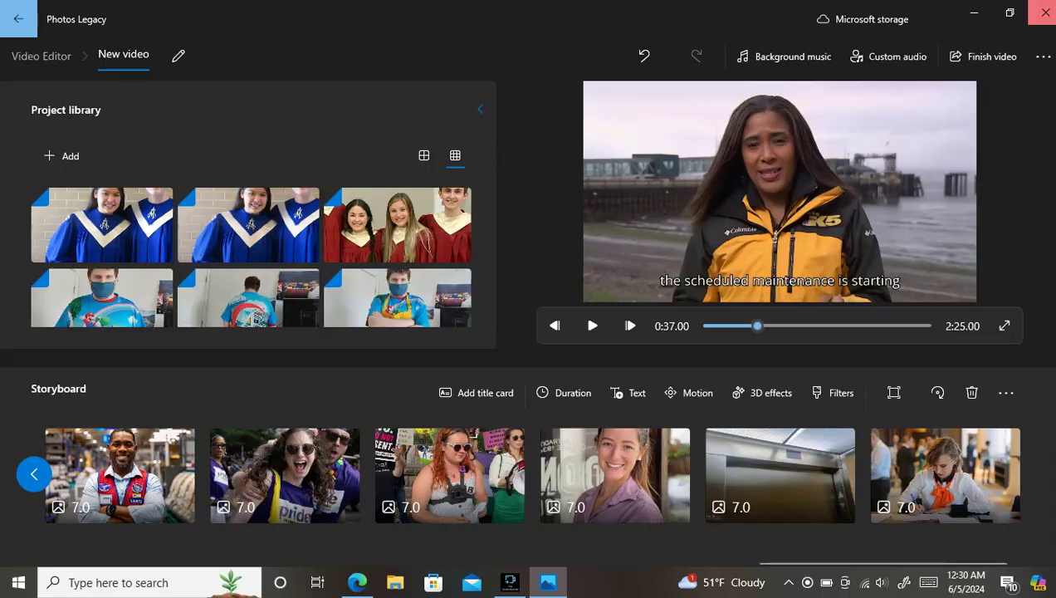
pyautogui.click(1045, 13)
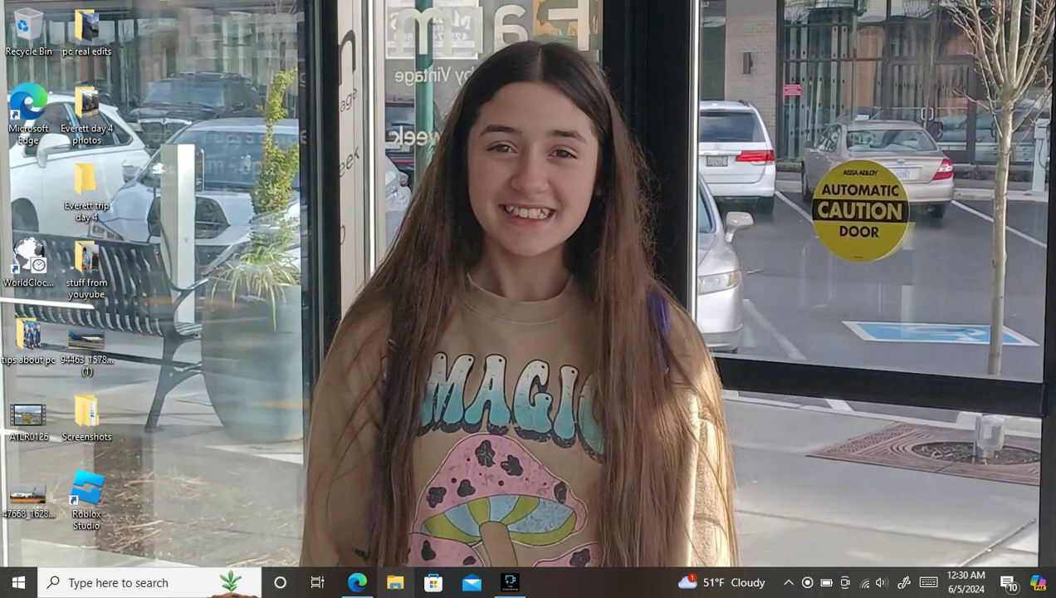
# Switch to File Explorer, find the exported "New video" in the Pictures folder and play it full screen in Media Player
pyautogui.click(396, 582)
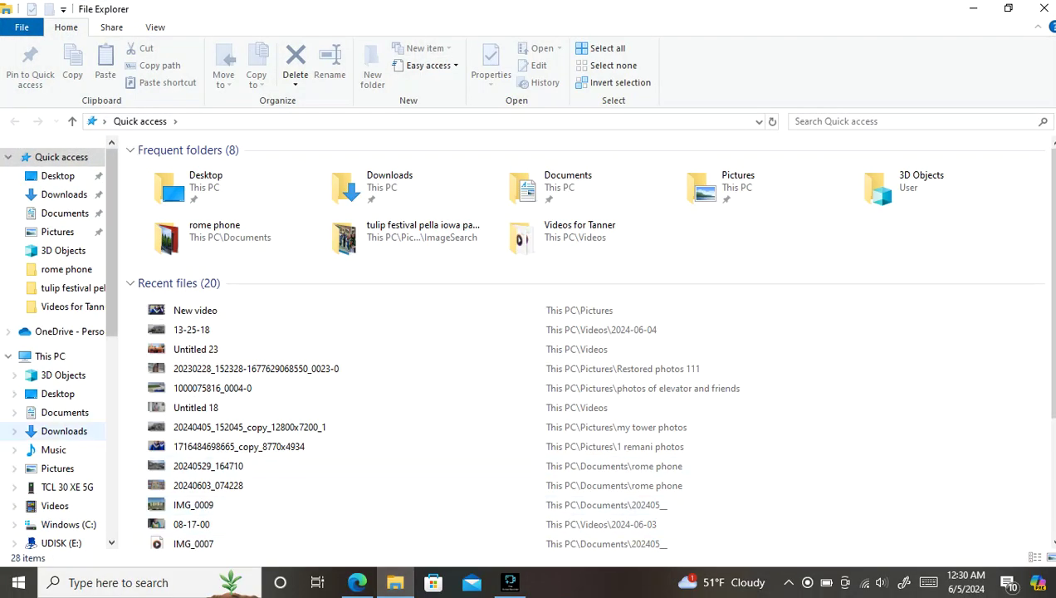
pyautogui.click(57, 468)
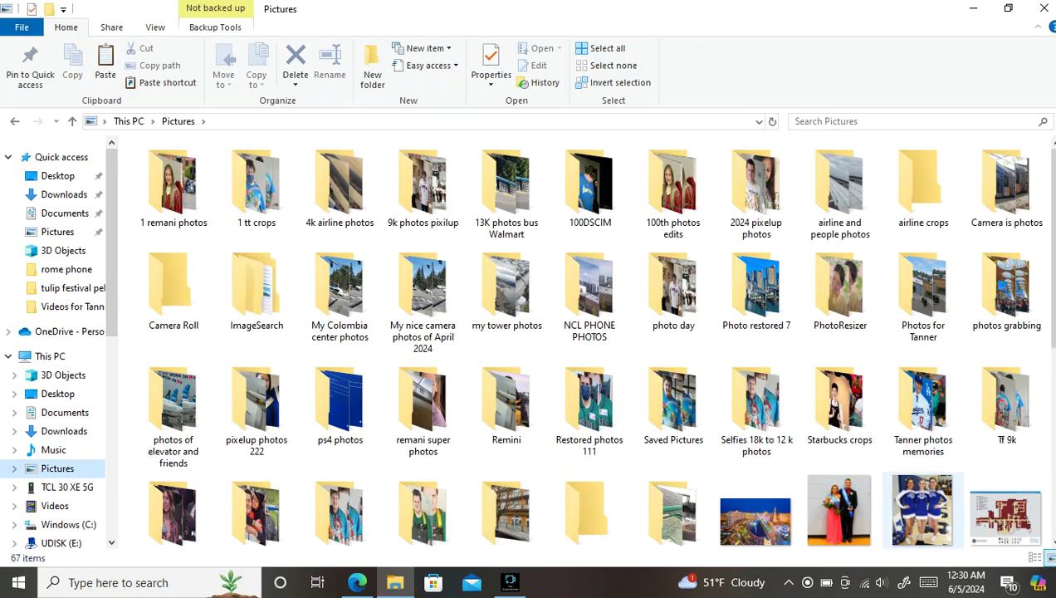
pyautogui.scroll(-4, 838, 349)
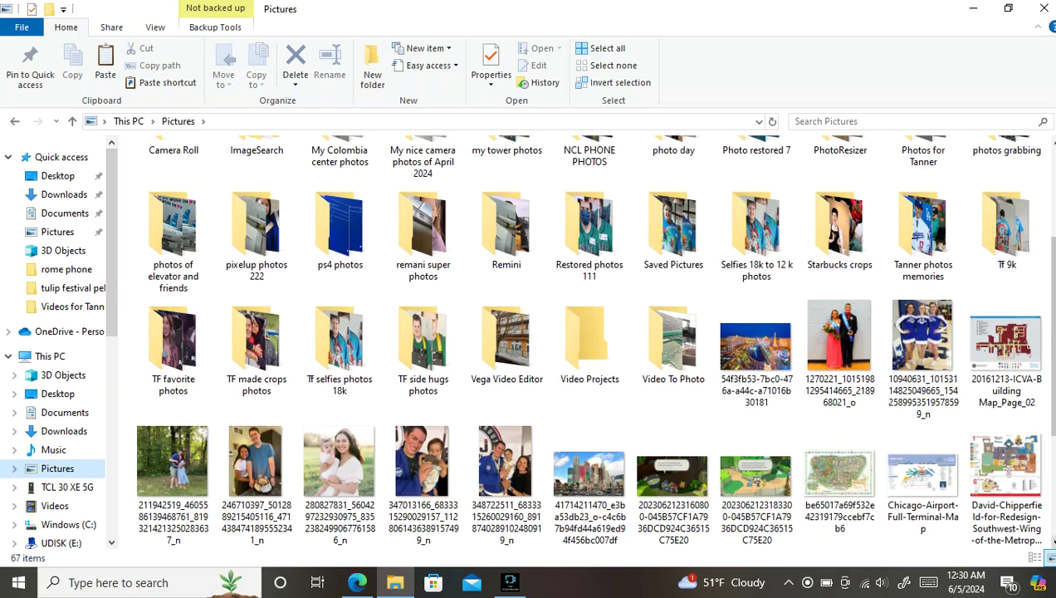
pyautogui.scroll(-2, 581, 340)
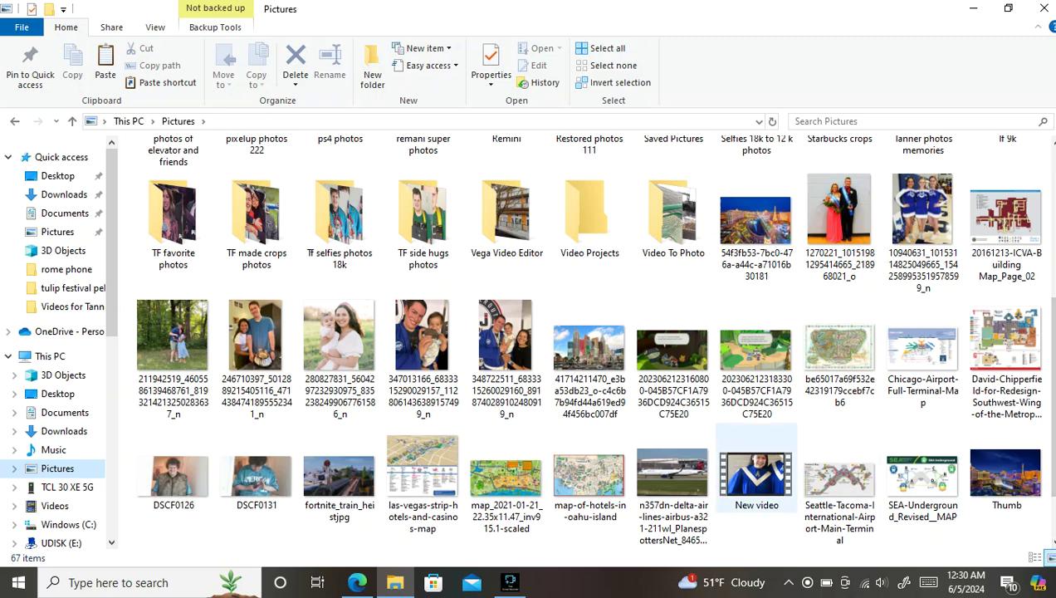
pyautogui.click(758, 481)
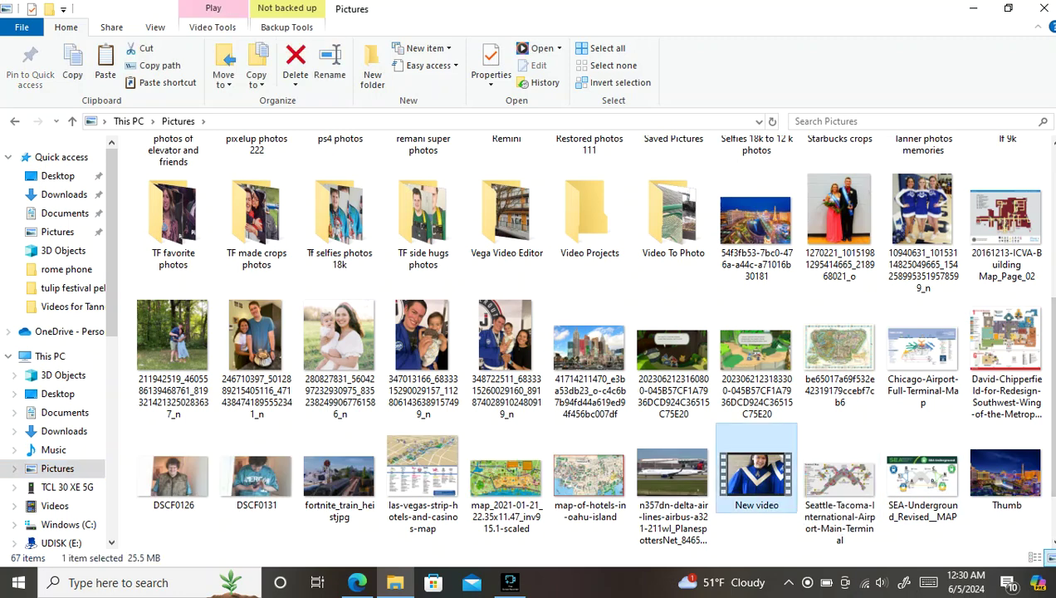
pyautogui.doubleClick(757, 482)
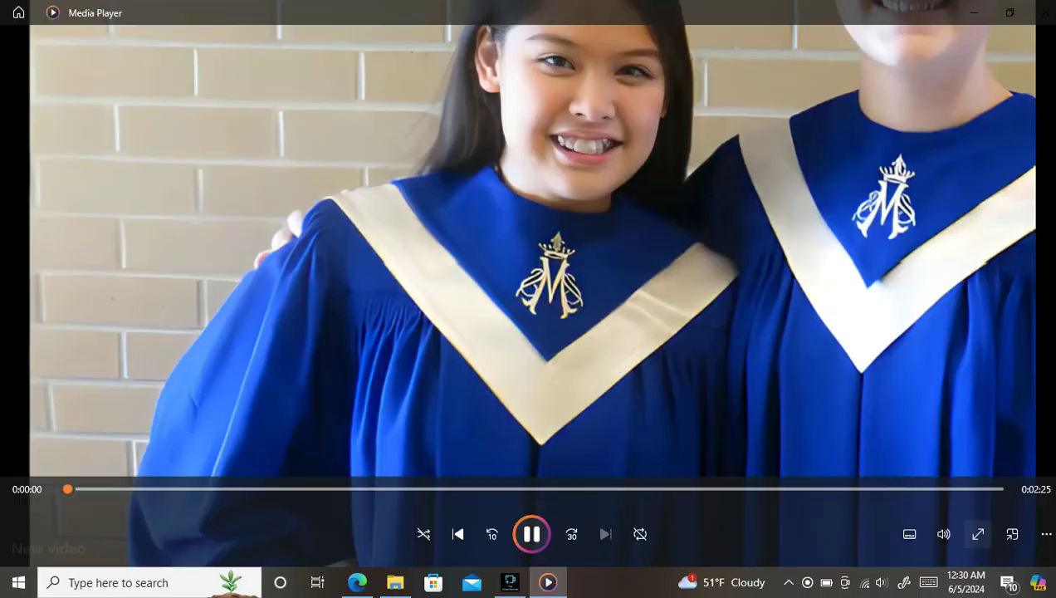
pyautogui.click(978, 534)
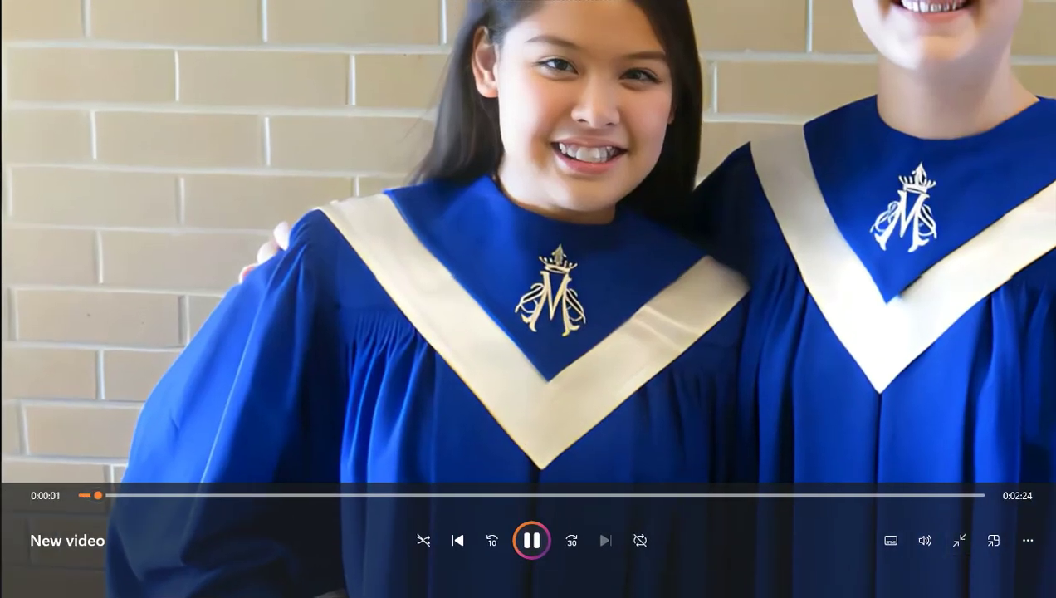